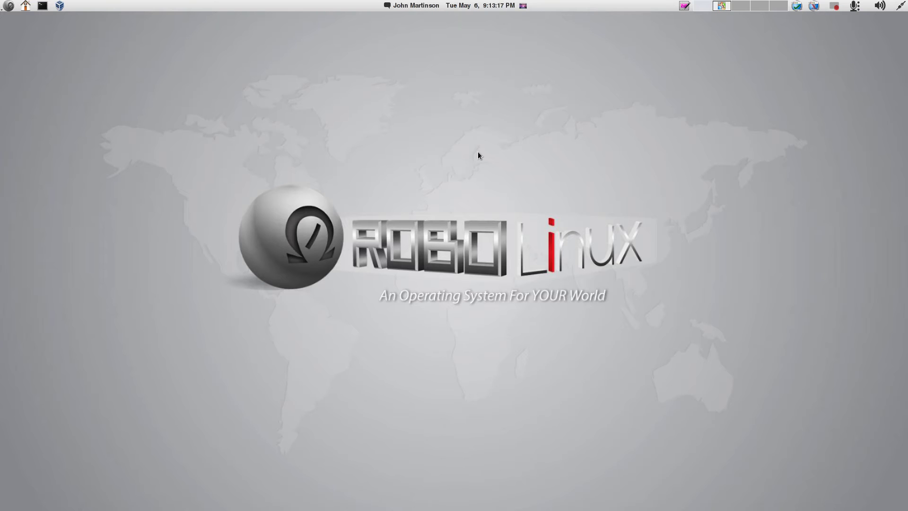
- Restore the Windows 7 VM and set the project folder window beside the Step #2 notes
left_click(721, 6)
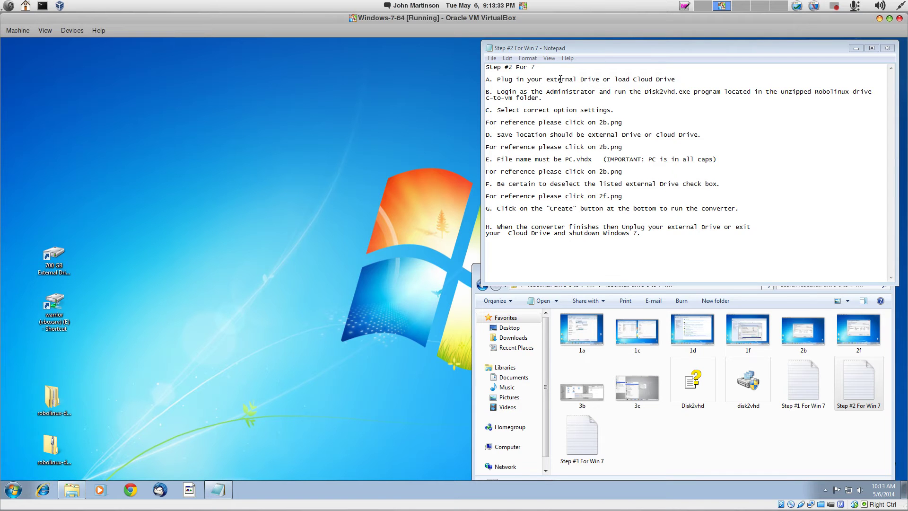
left_click(59, 257)
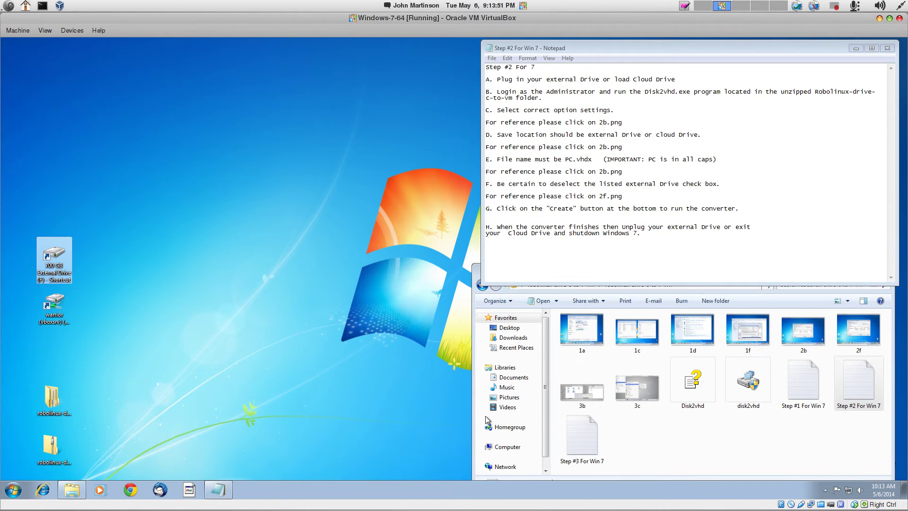
left_click(640, 445)
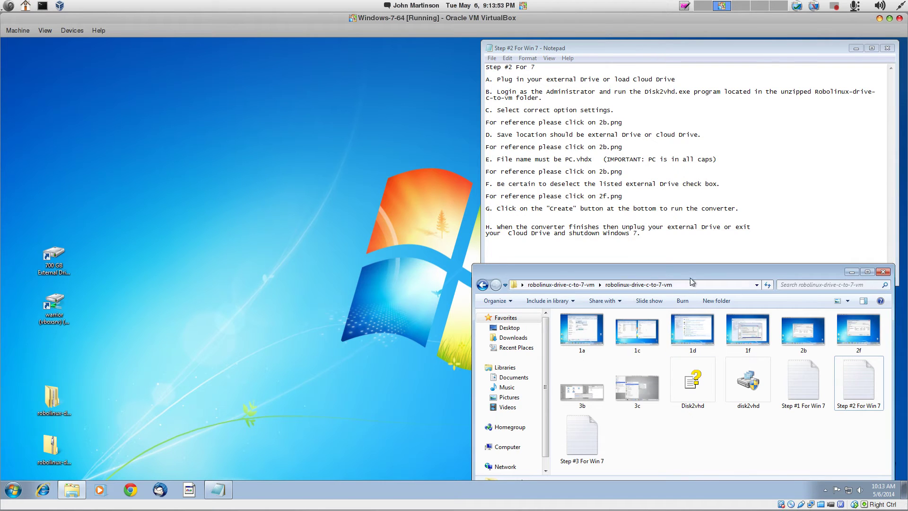
left_click_drag(696, 272, 695, 275)
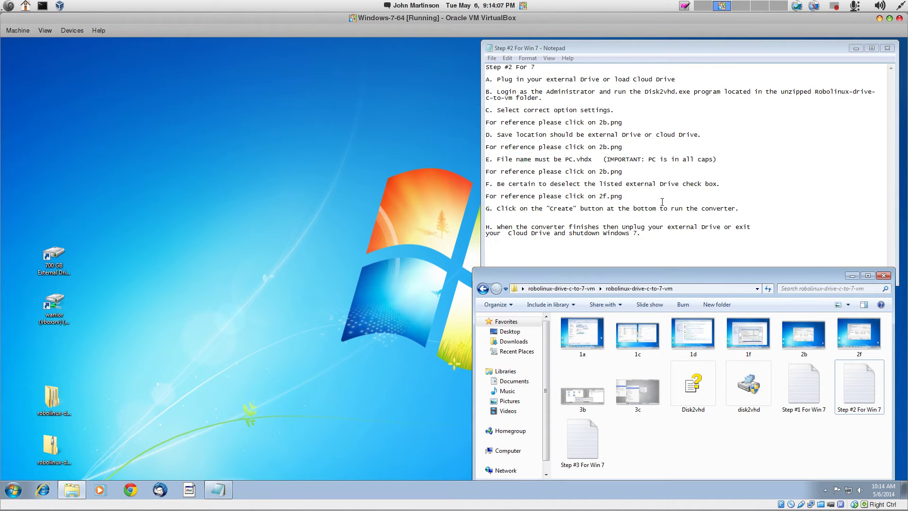
- Open reference image 2b.png in Photo Viewer, positioned so the Notepad instructions stay visible
double_click(805, 334)
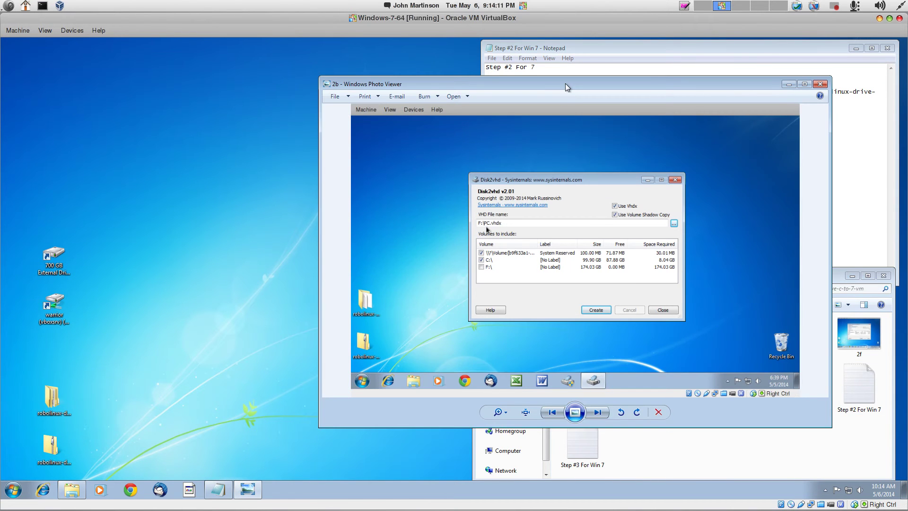
left_click_drag(566, 83, 634, 117)
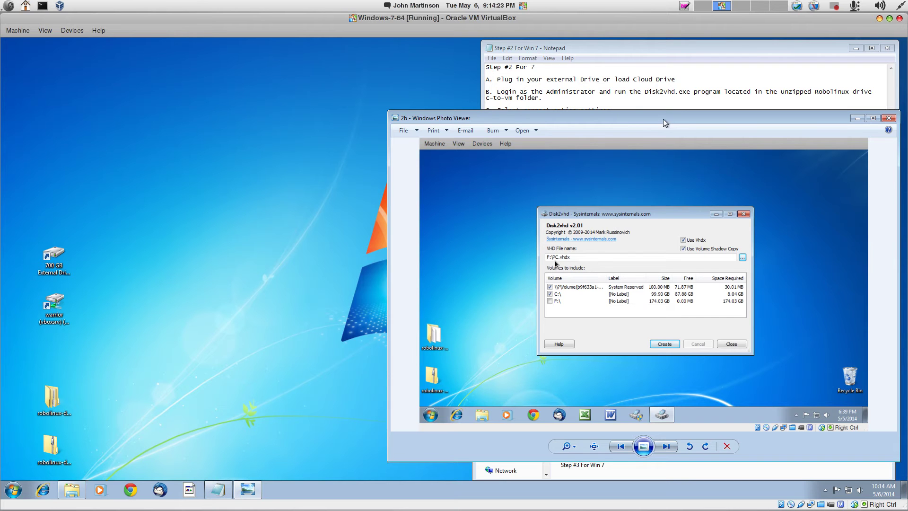
mouse_move(663, 118)
left_mouse_down()
mouse_move(677, 110)
mouse_move(660, 104)
left_mouse_up()
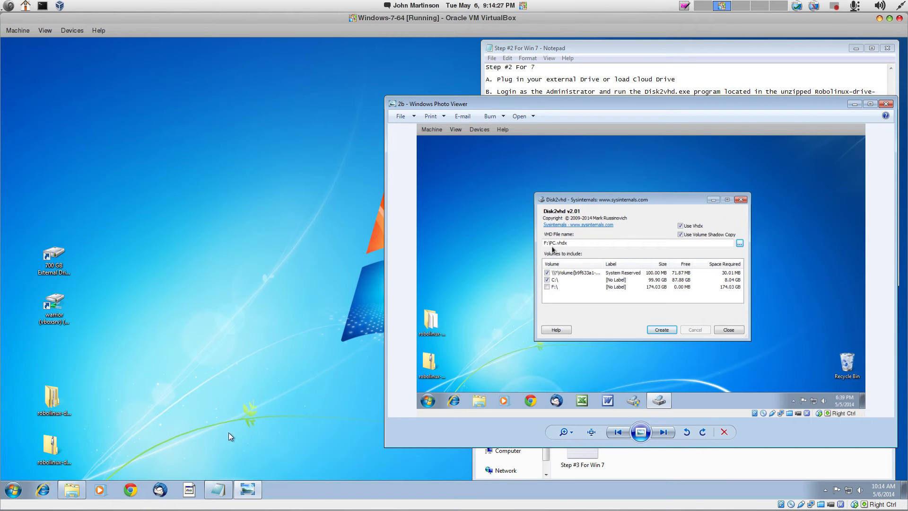
left_click(618, 462)
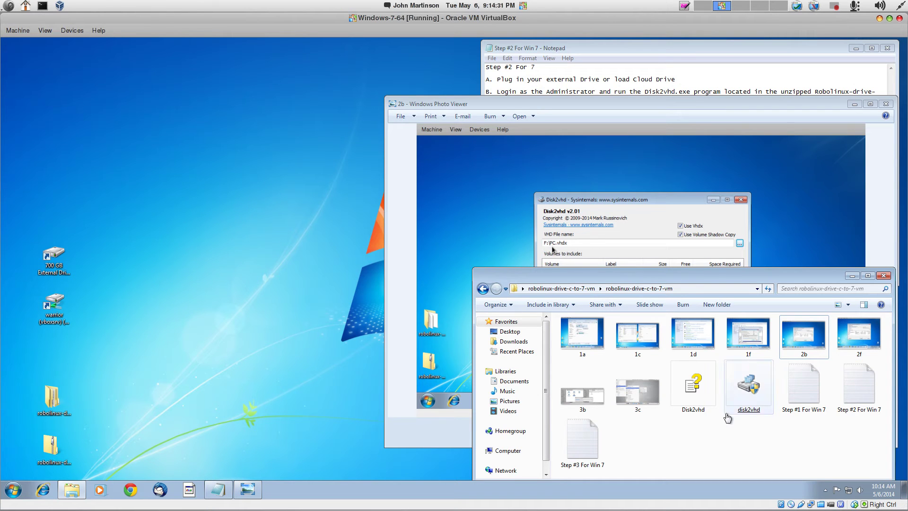
mouse_move(748, 389)
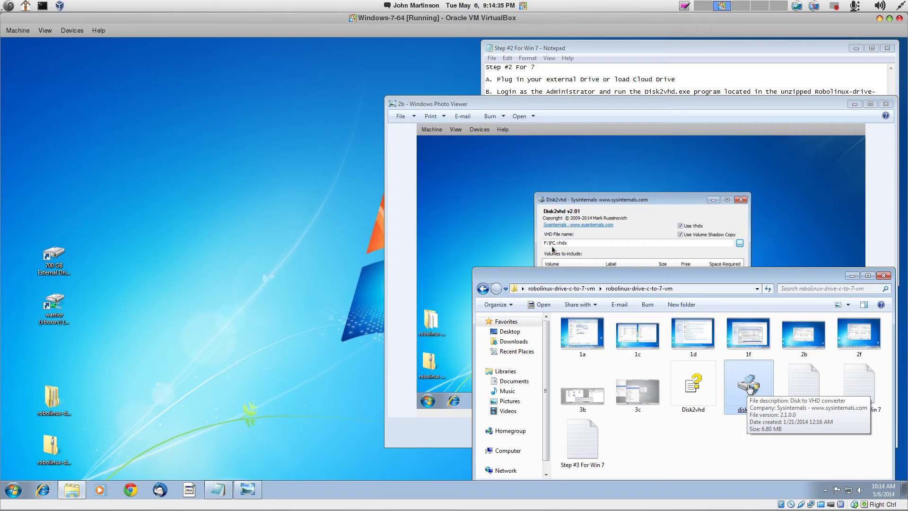
left_click(251, 334)
left_click(479, 212)
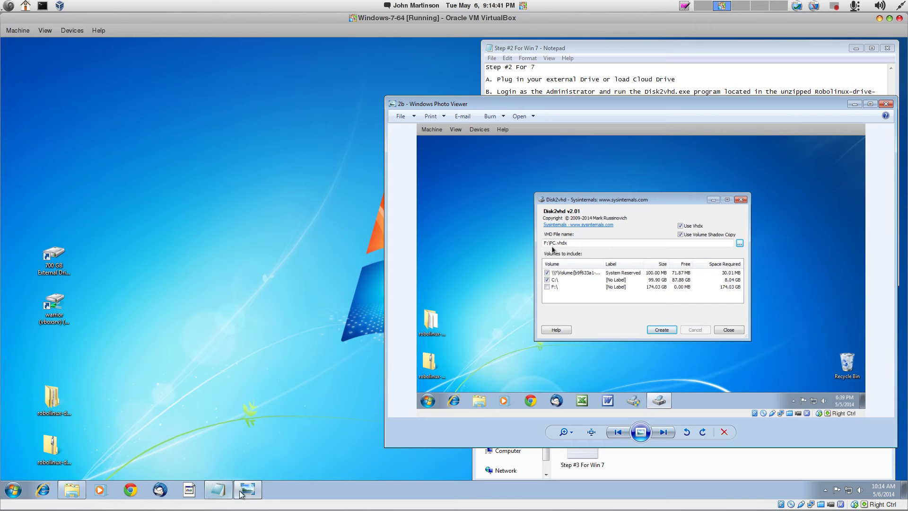
mouse_move(245, 495)
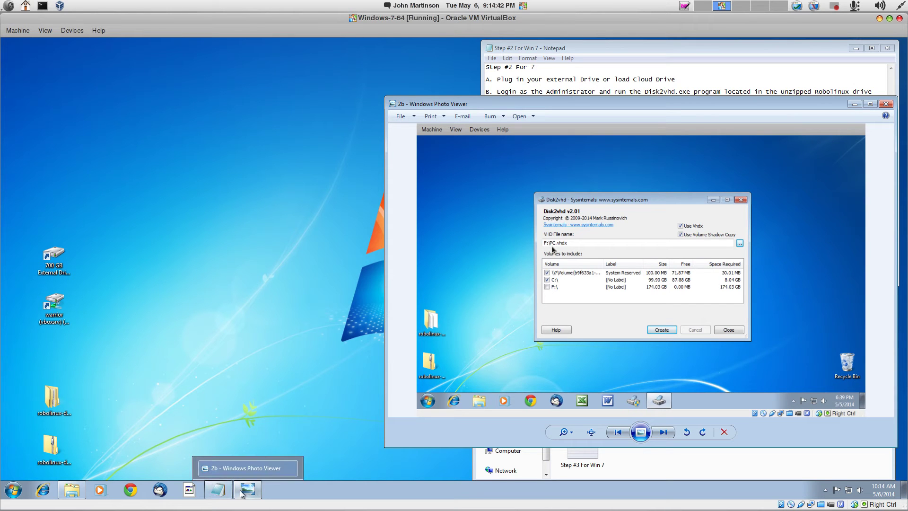
- Try the pinned Disk2vhd shortcut and delete it as broken
left_click(190, 491)
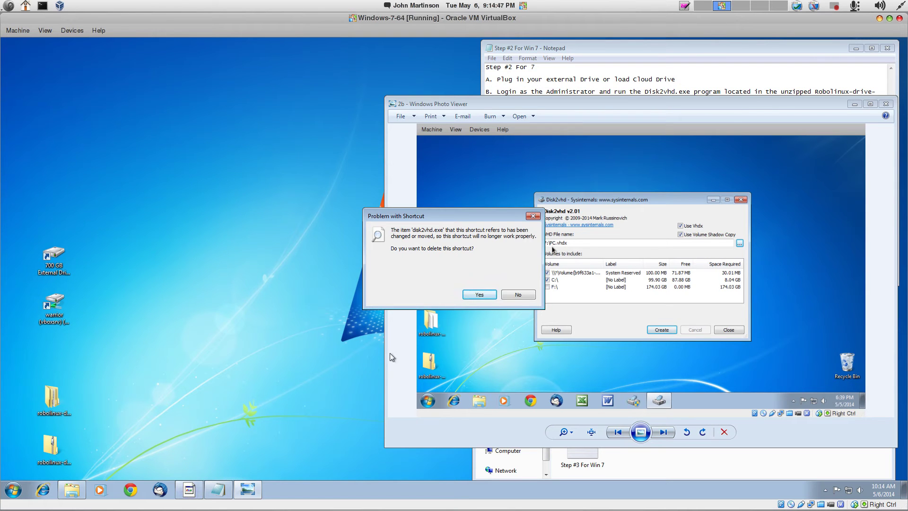
left_click(479, 294)
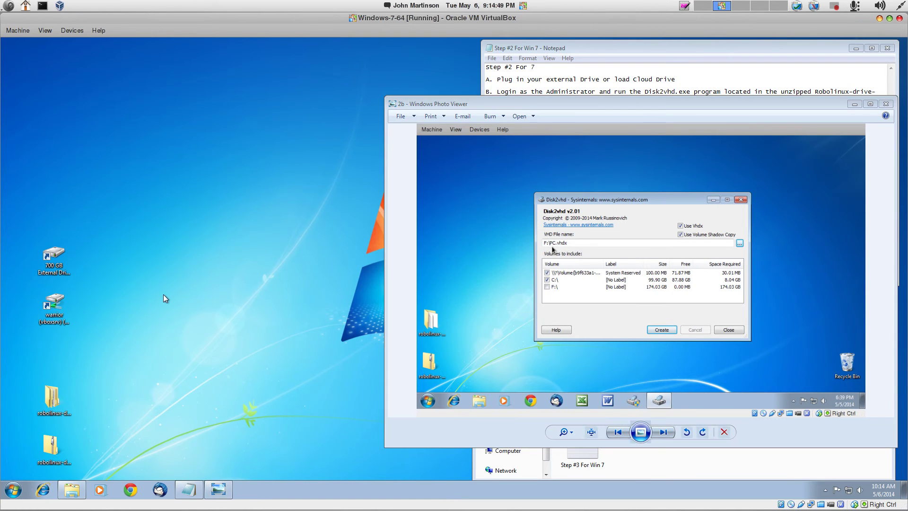
left_click(629, 455)
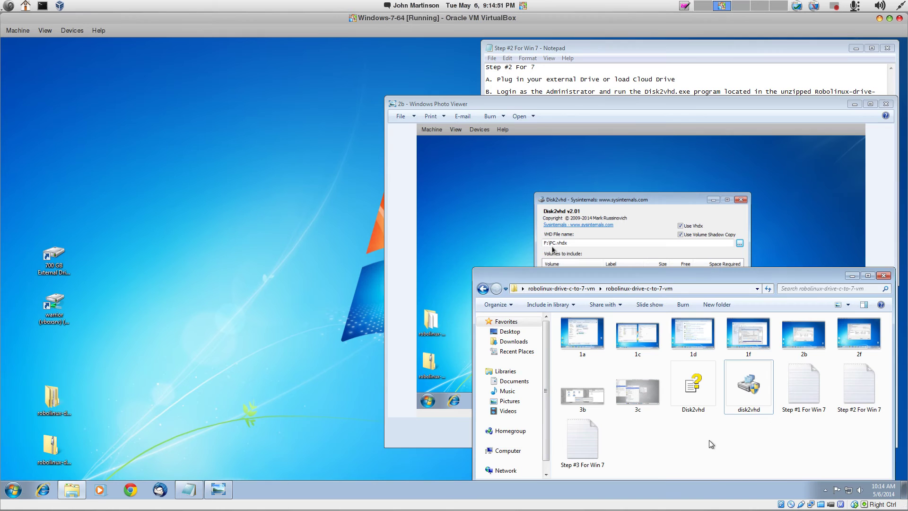
- Run disk2vhd from the project folder, allow it, and place it beside the 2b screenshot
double_click(735, 390)
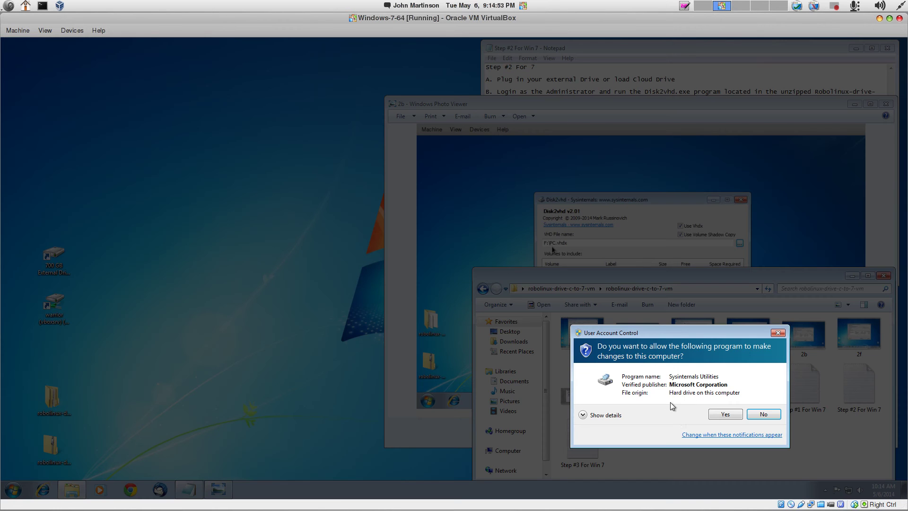
left_click_drag(685, 333, 240, 88)
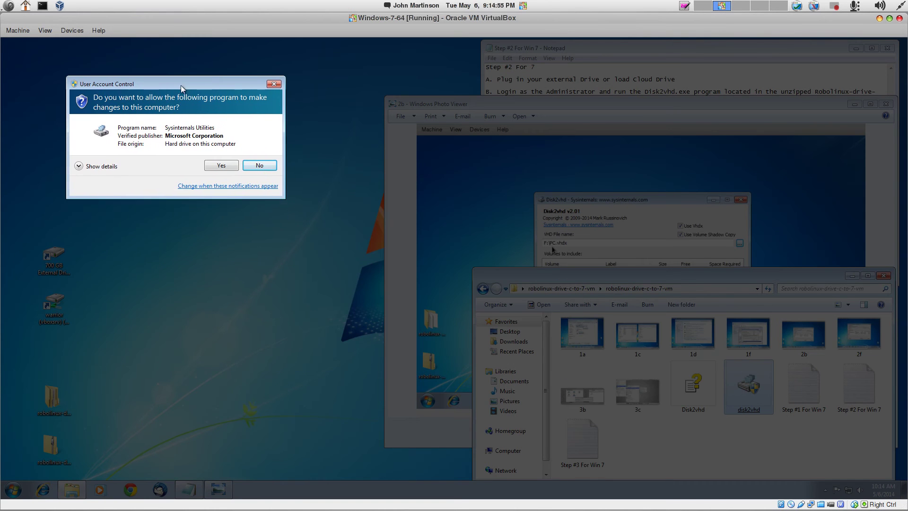
left_click(219, 166)
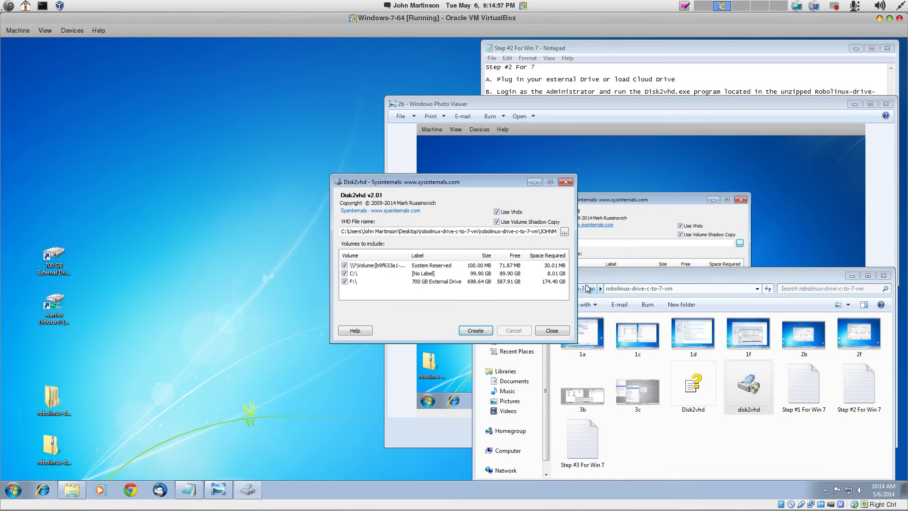
left_click_drag(453, 185, 253, 144)
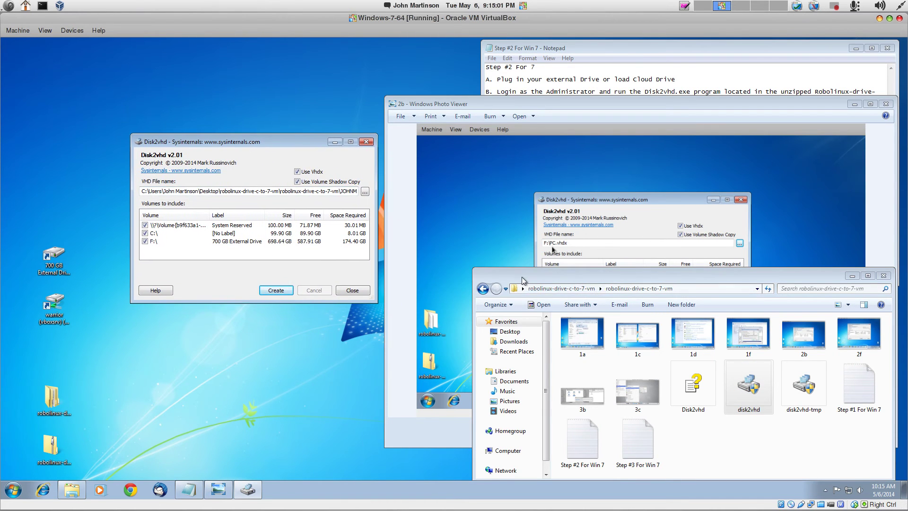
left_click(540, 242)
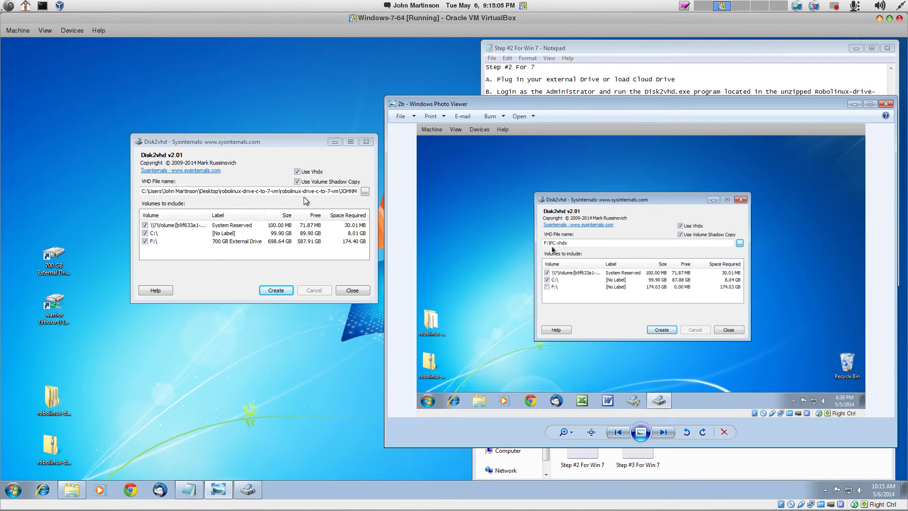
left_click_drag(280, 143, 264, 139)
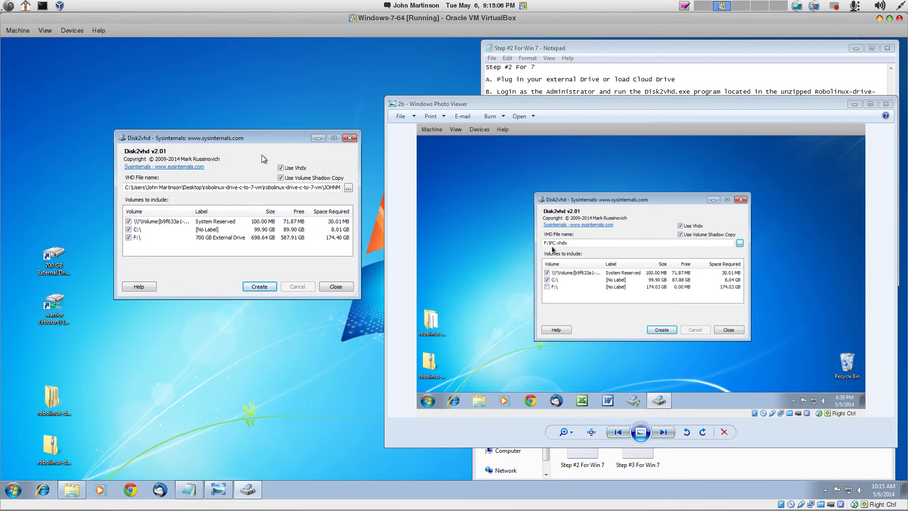
- Save the output VHD as PC on the 700 GB External Drive, giving F:\PC.vhdx
left_click(349, 190)
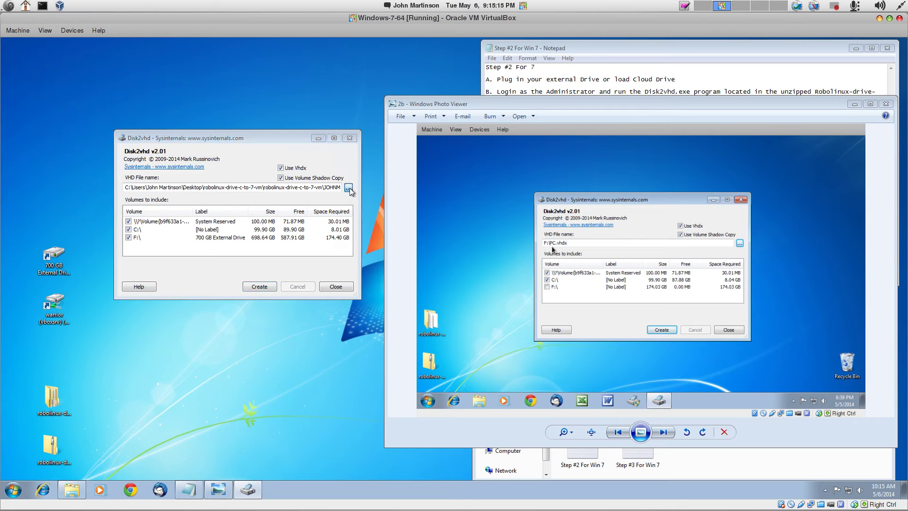
scroll(192, 247, "down", 2)
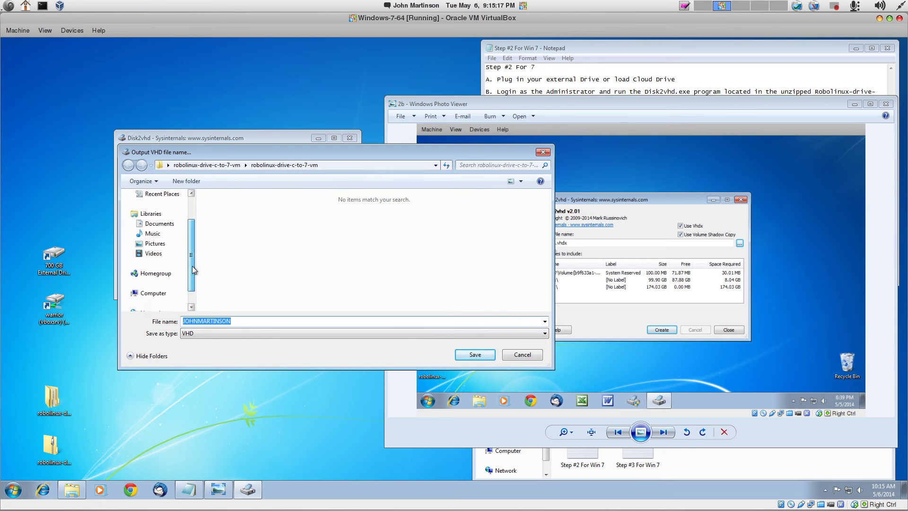
left_click(159, 285)
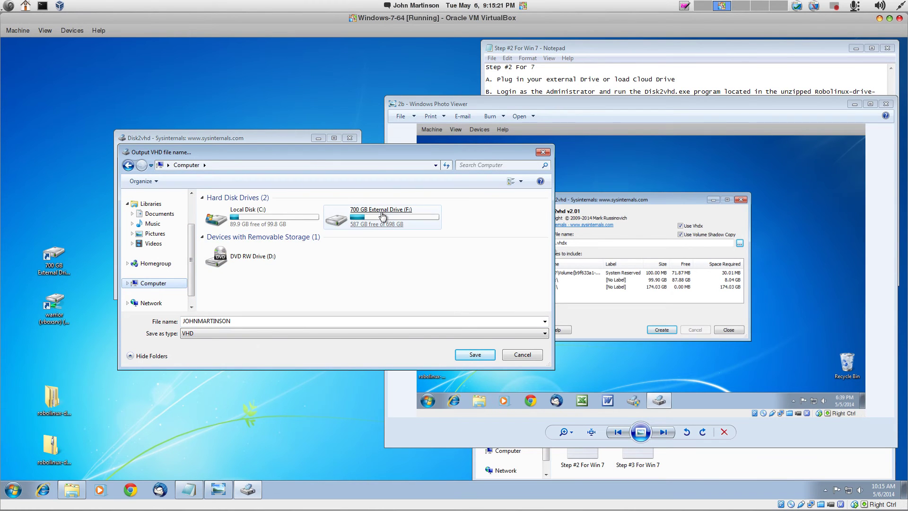
left_click(364, 232)
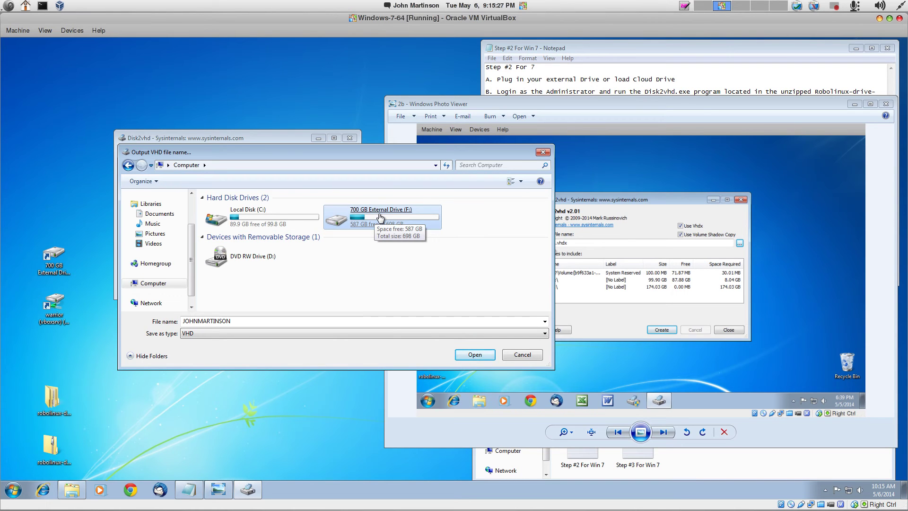
double_click(380, 218)
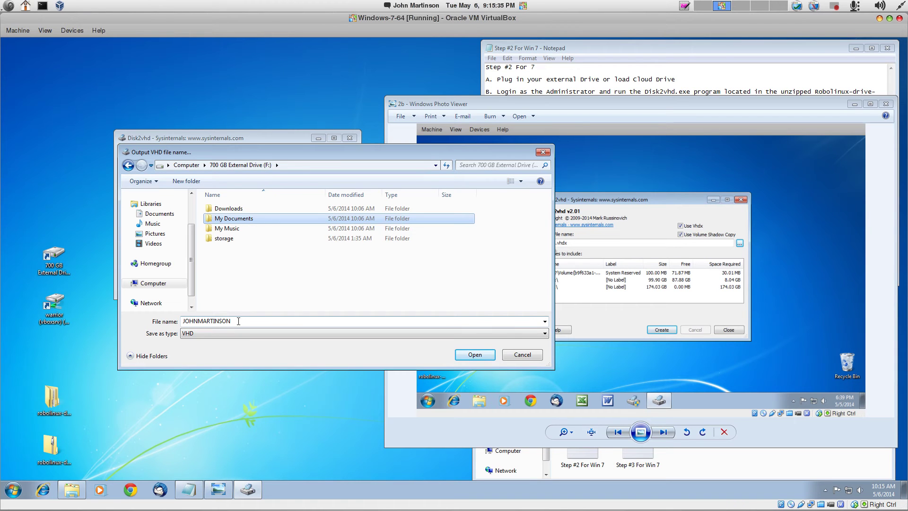
left_click(239, 321)
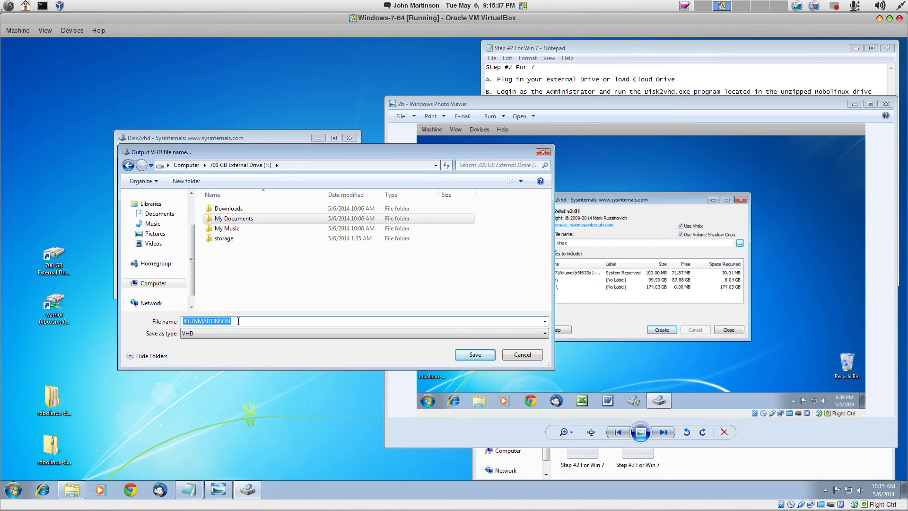
key("BackSpace")
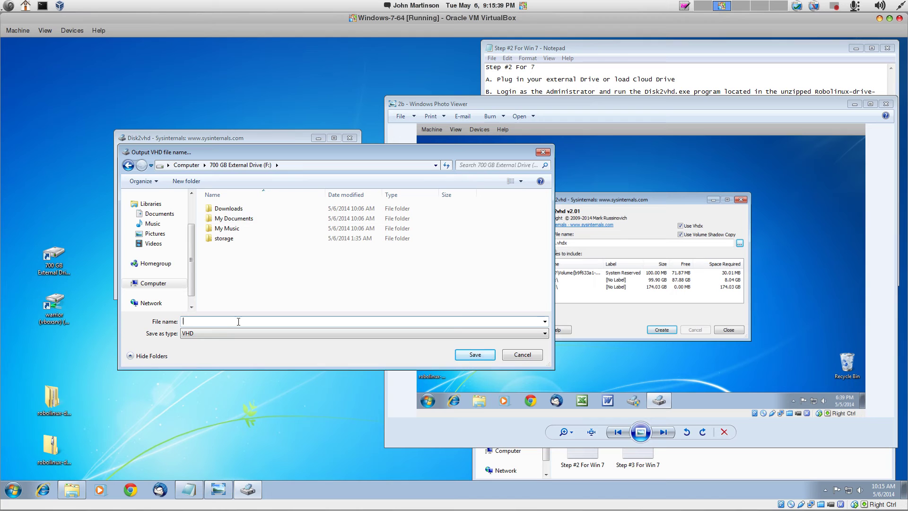
type("PC")
left_click(473, 356)
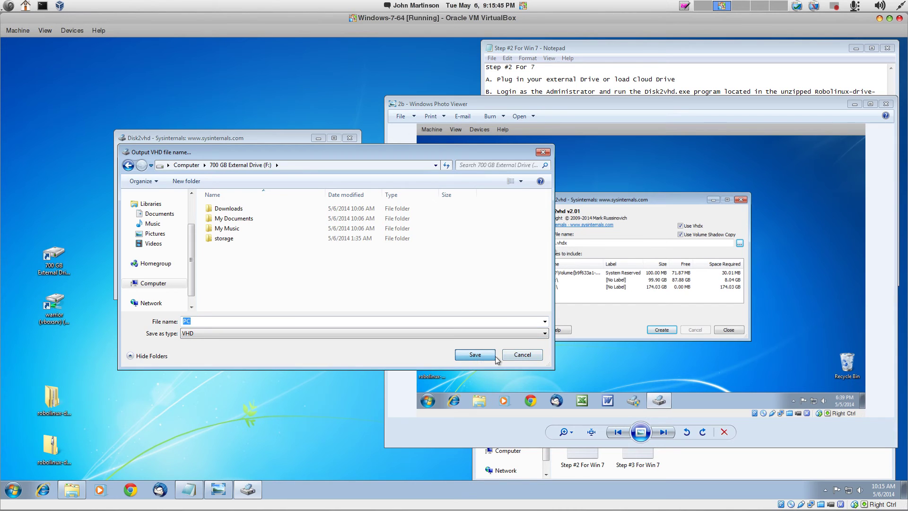
left_click(468, 355)
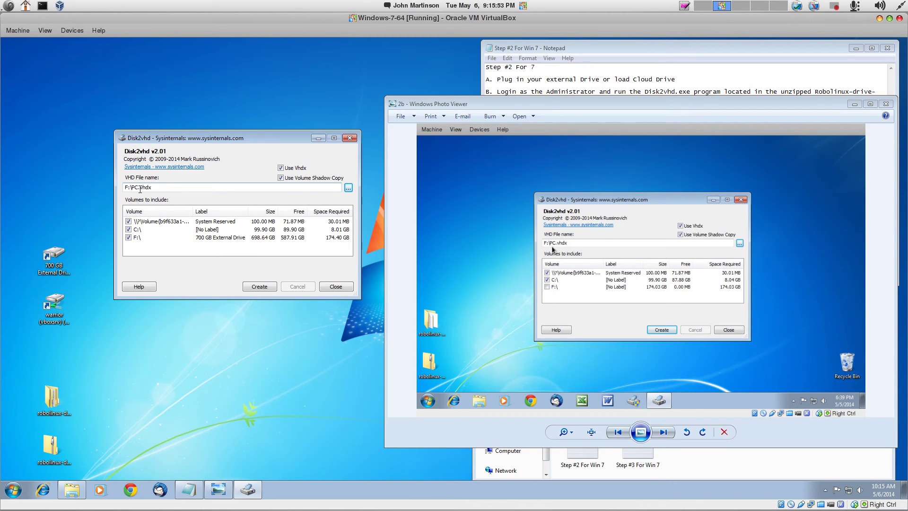
- Move the Disk2vhd window higher and untick F:\, leaving System Reserved and C:\ selected
left_click_drag(209, 138, 200, 133)
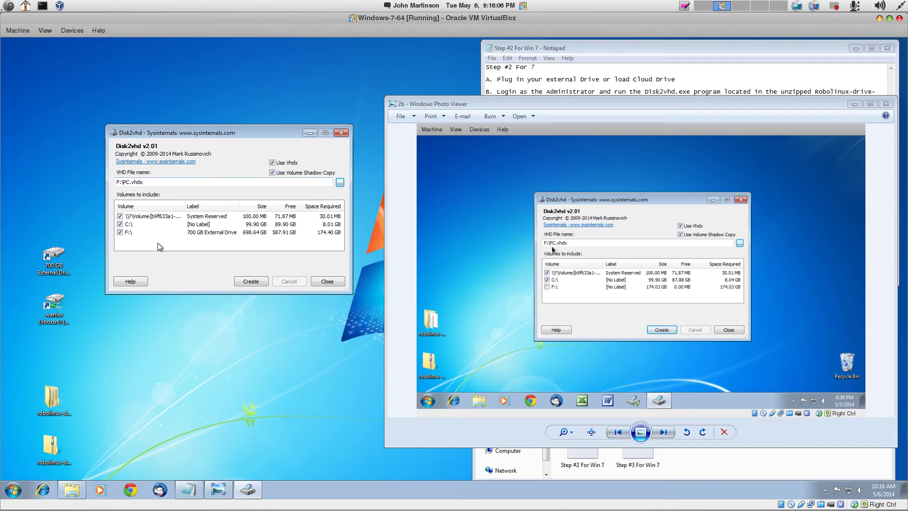
left_click_drag(235, 130, 234, 119)
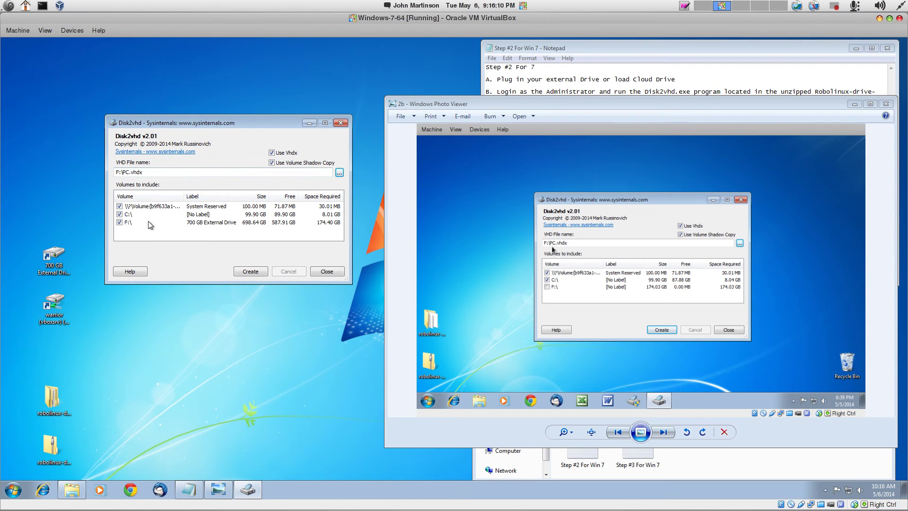
left_click_drag(254, 119, 246, 108)
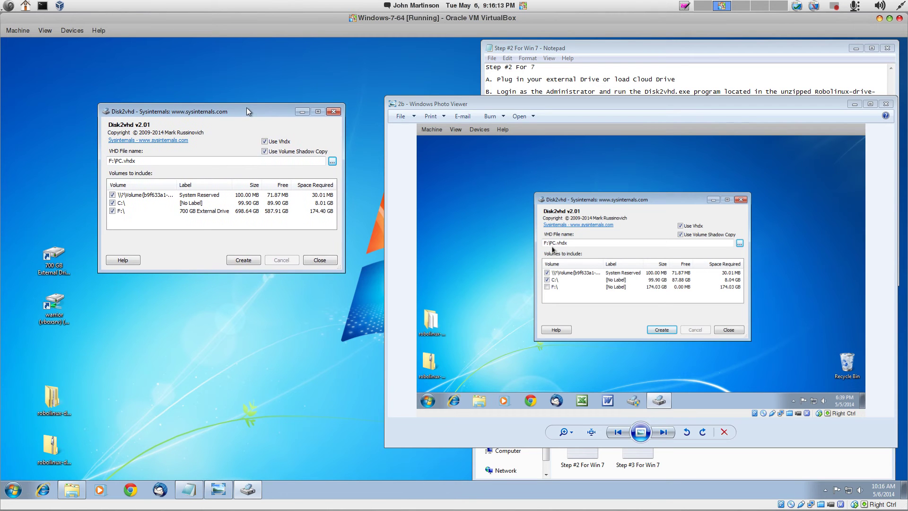
left_click(112, 211)
- Close the 2b screenshot, then view reference image 2f and close it
left_click(886, 104)
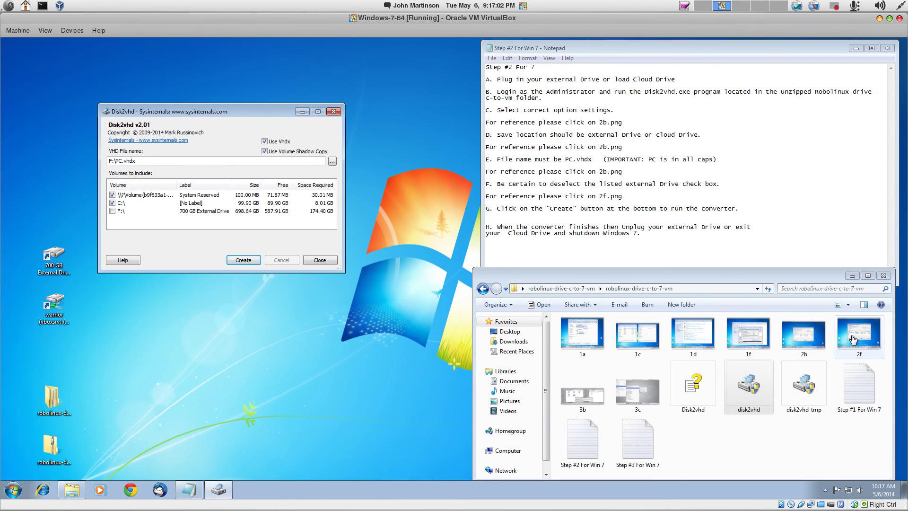
double_click(836, 339)
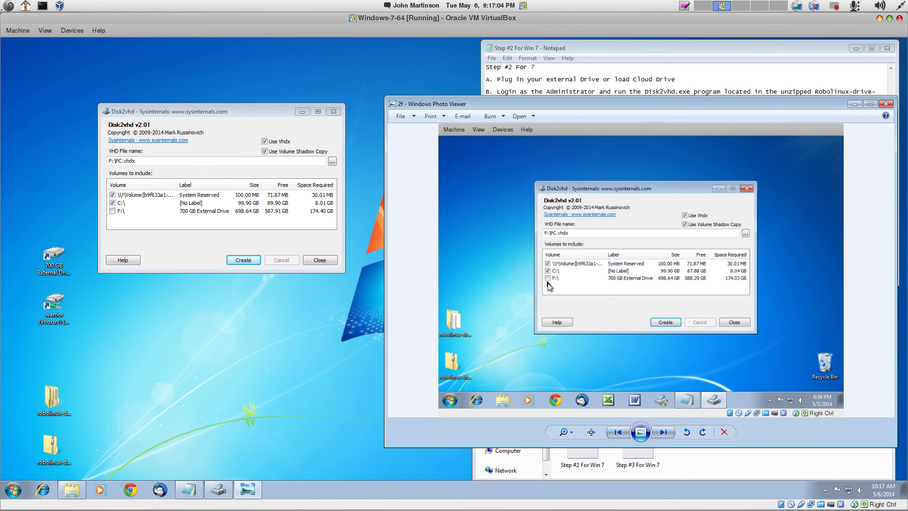
left_click(886, 103)
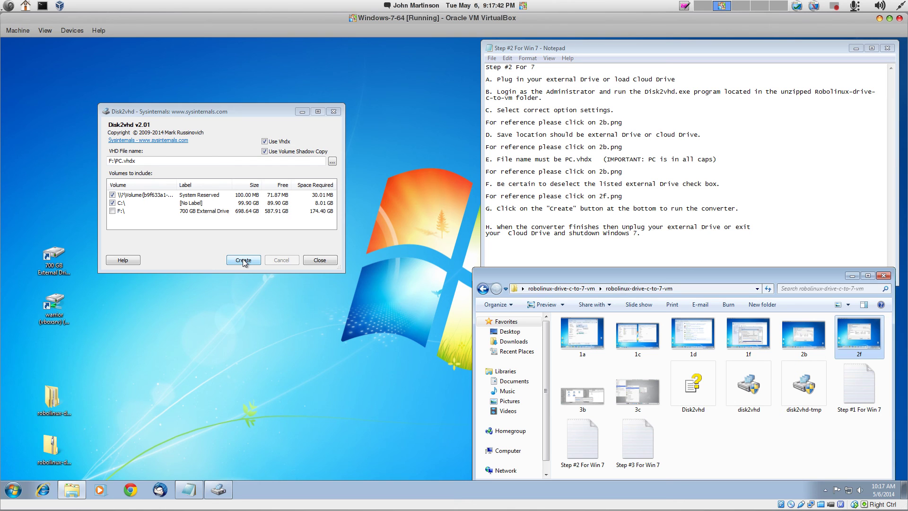
- Start creating F:\PC.vhdx and shift the Disk2vhd window right and up while C: copies
left_click(244, 261)
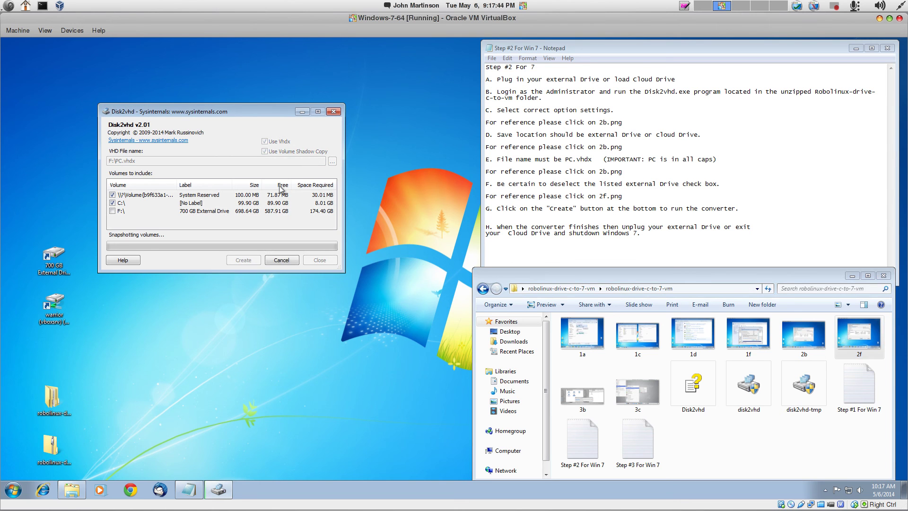
left_click_drag(273, 112, 318, 112)
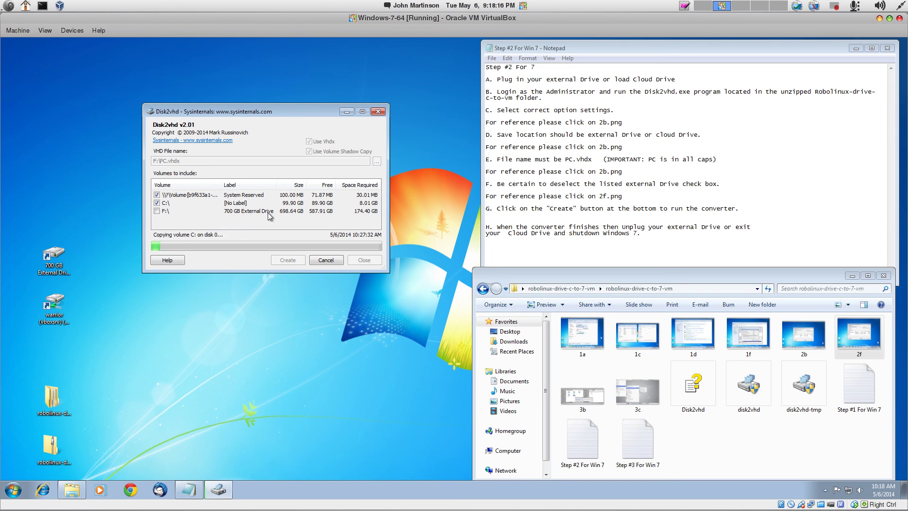
left_click_drag(290, 108, 290, 97)
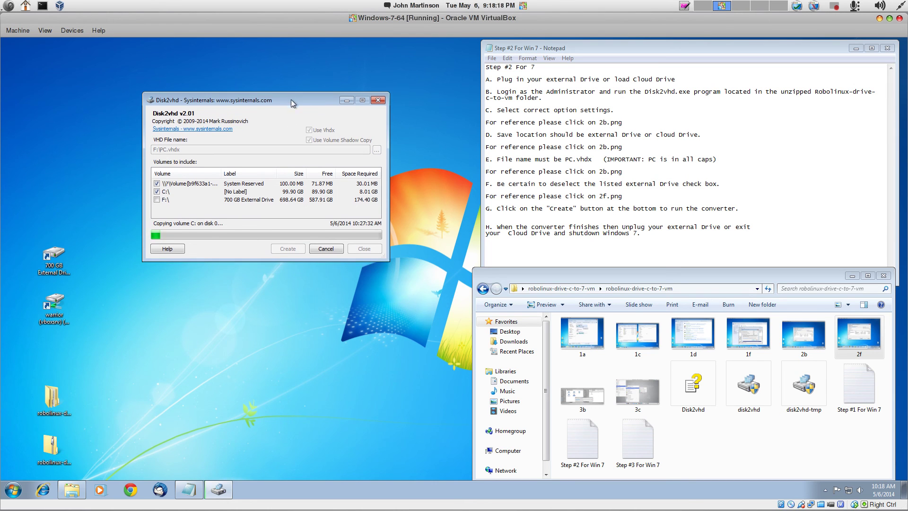